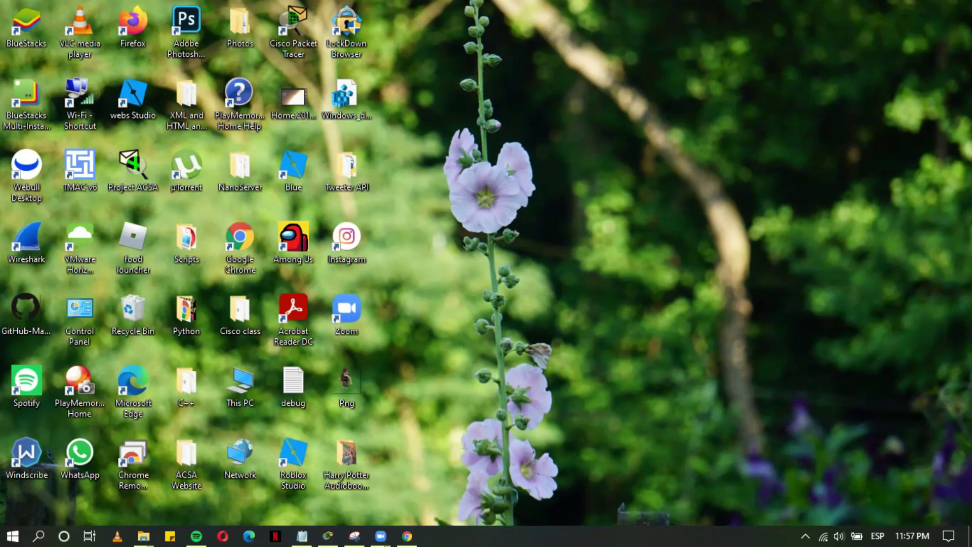
- Open the Language page of the Time & Language section in Windows Settings
click(2, 529)
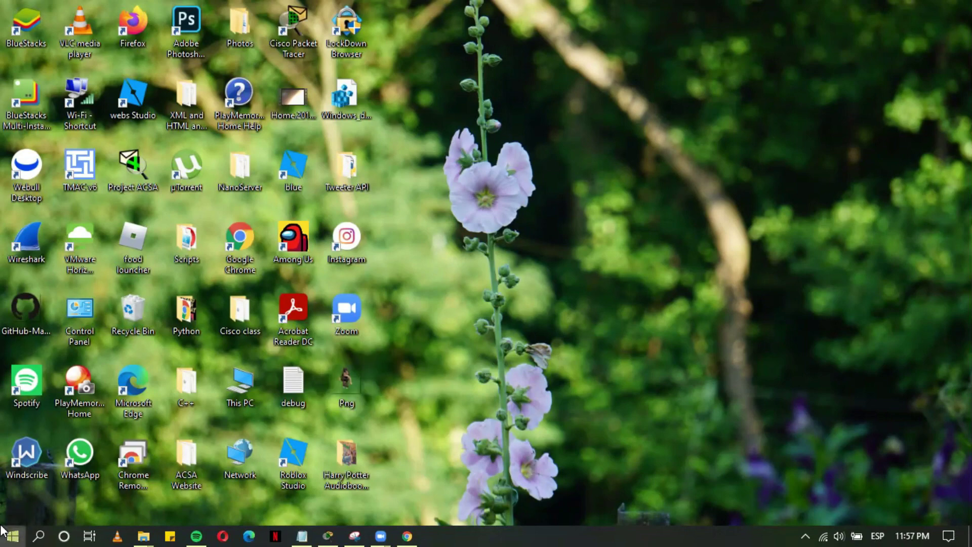
mouse_move(19, 476)
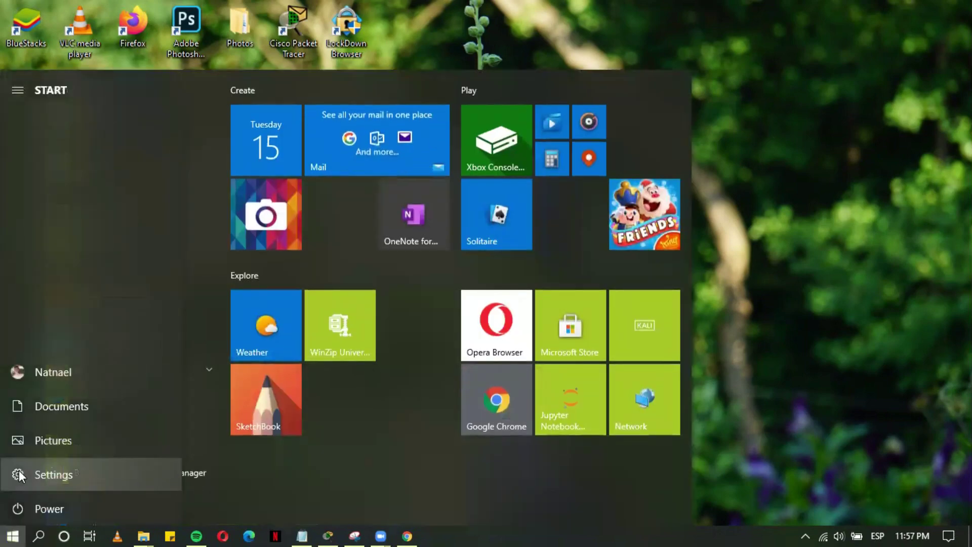
click(19, 474)
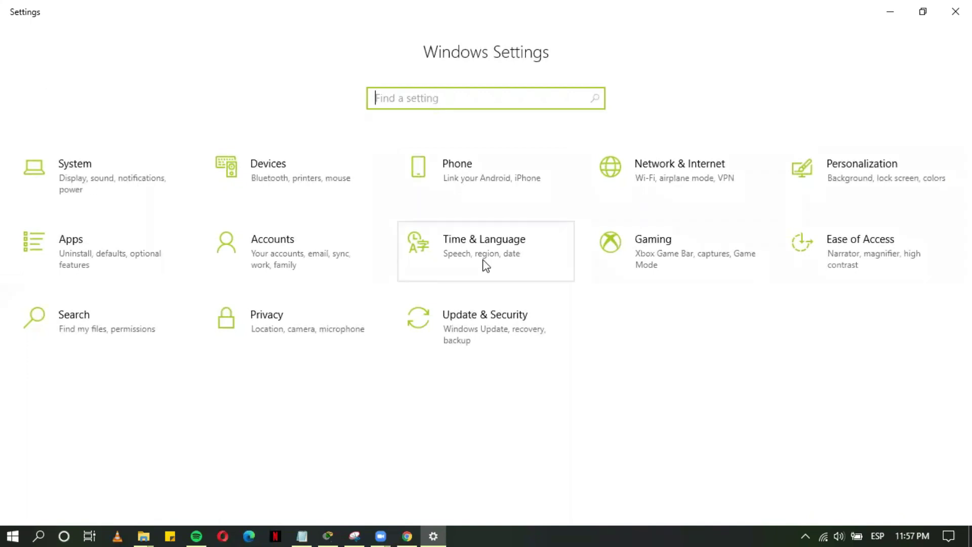
click(485, 265)
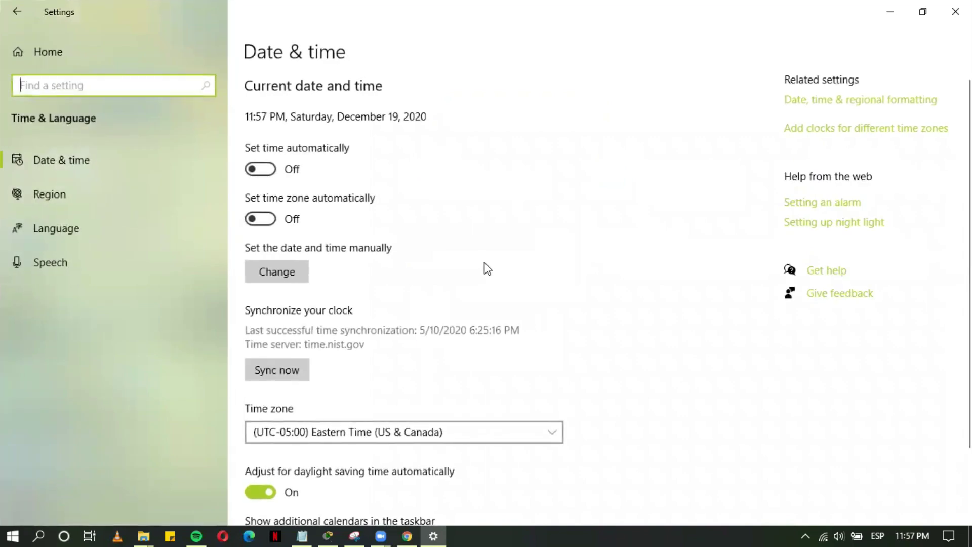
scroll(484, 269, down, 3)
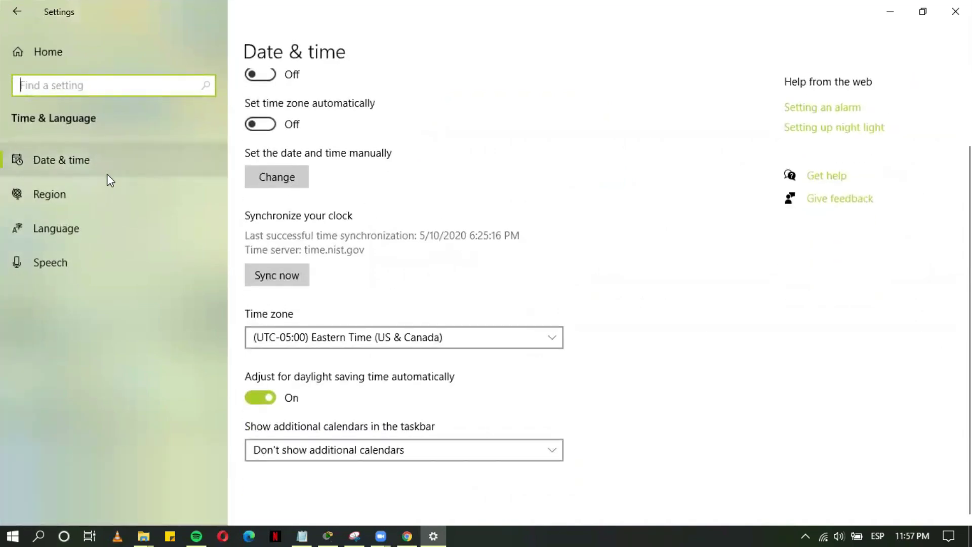
click(114, 228)
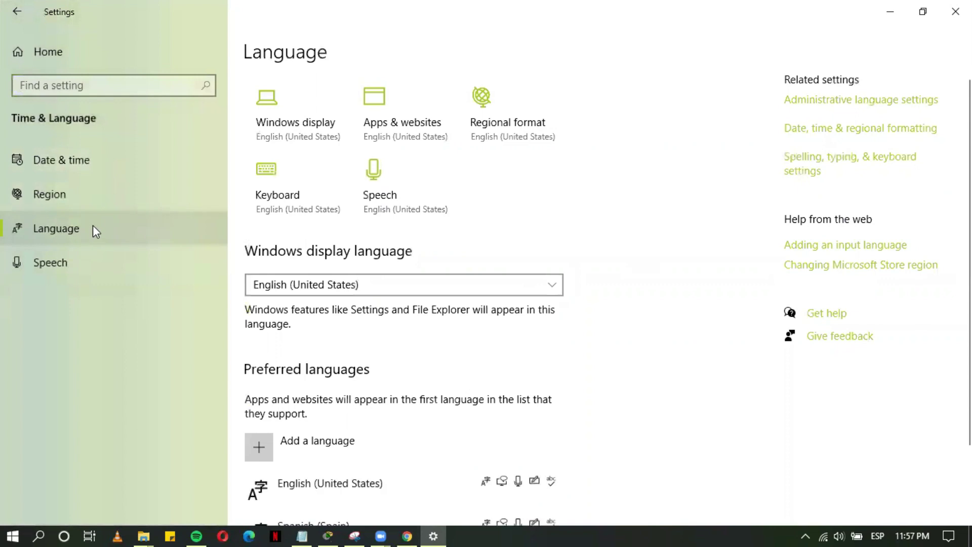
- Add Tigrinya (Ethiopia) as a preferred language, finding it with the search text "tig", and install its language pack
scroll(343, 243, down, 2)
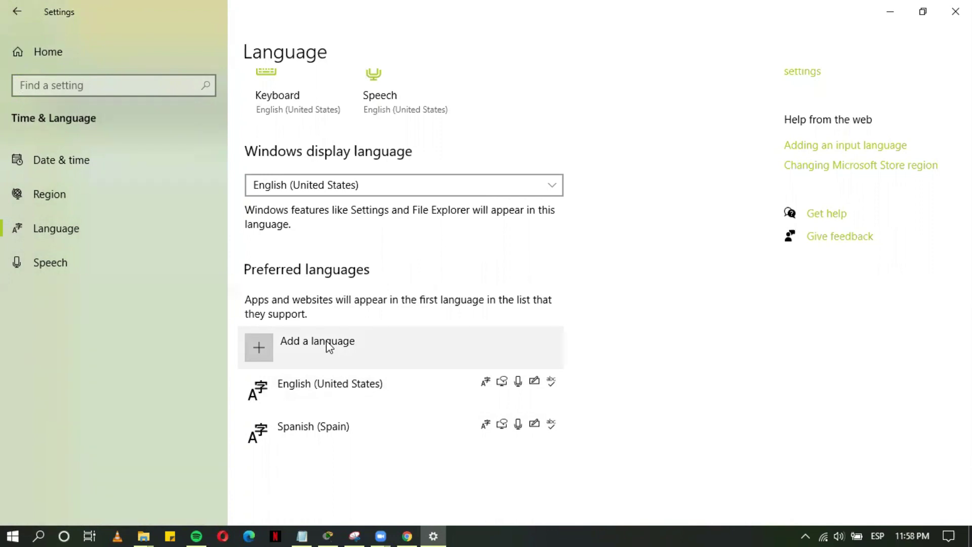
click(327, 342)
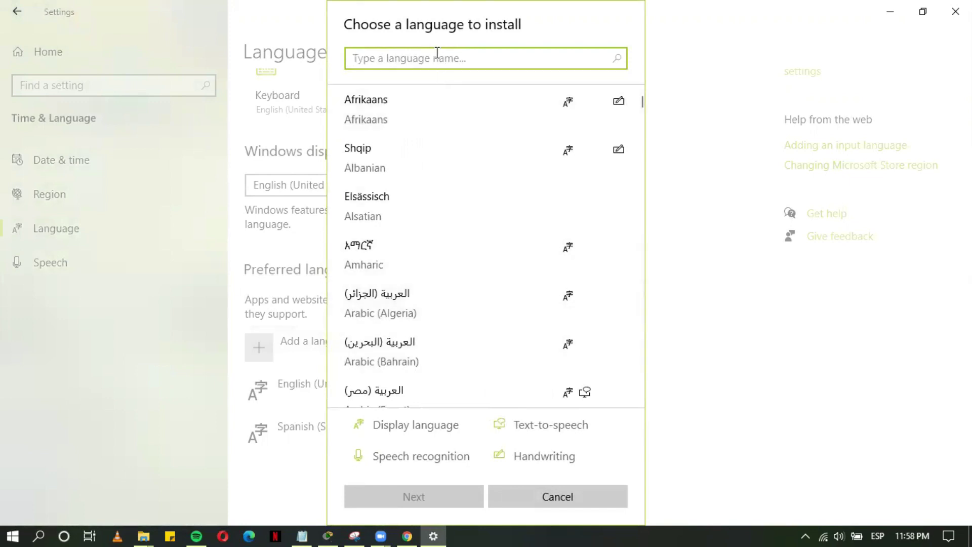
scroll(454, 233, down, 3)
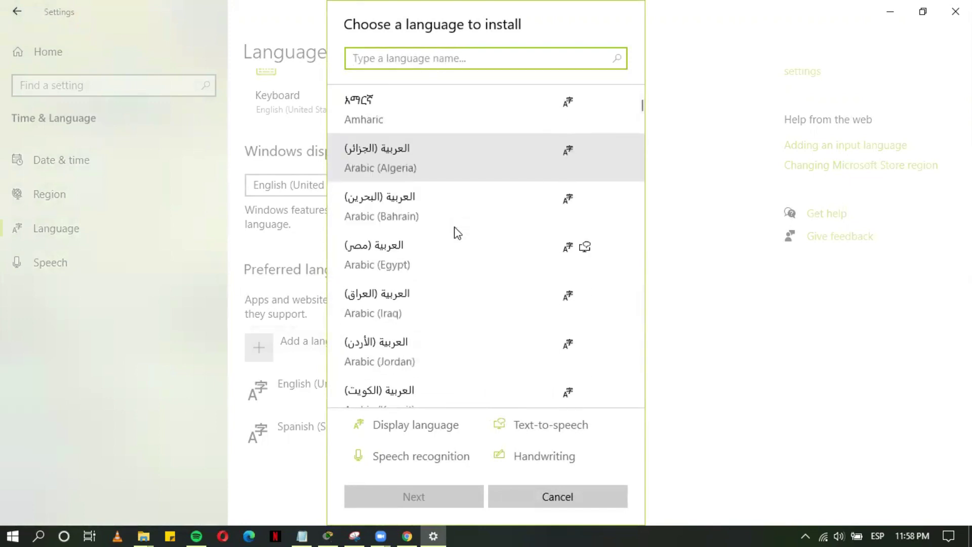
scroll(433, 194, down, 8)
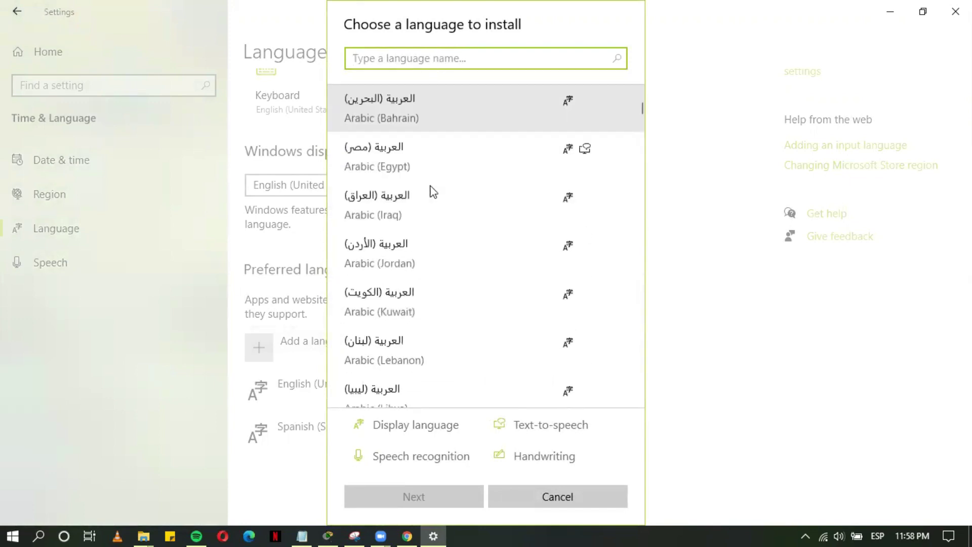
scroll(431, 189, down, 2)
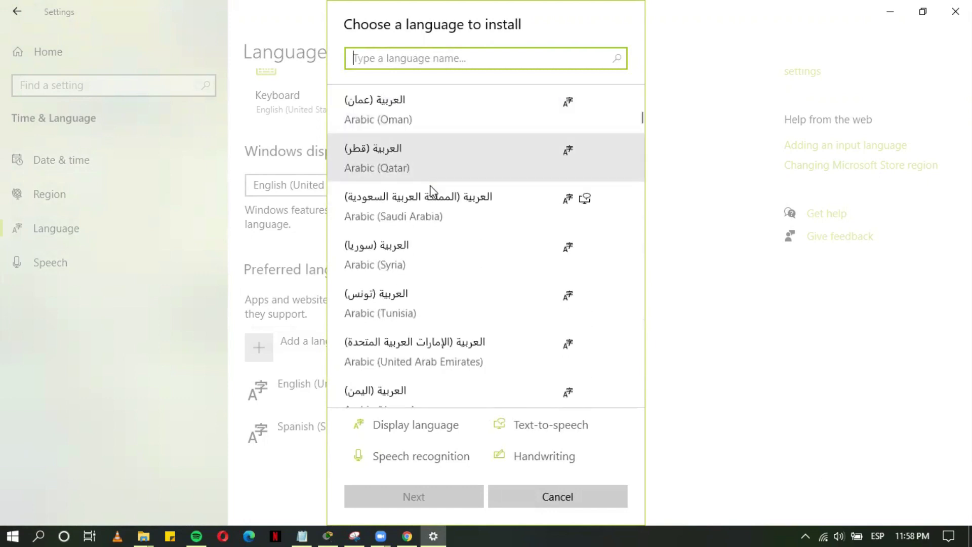
scroll(427, 182, down, 3)
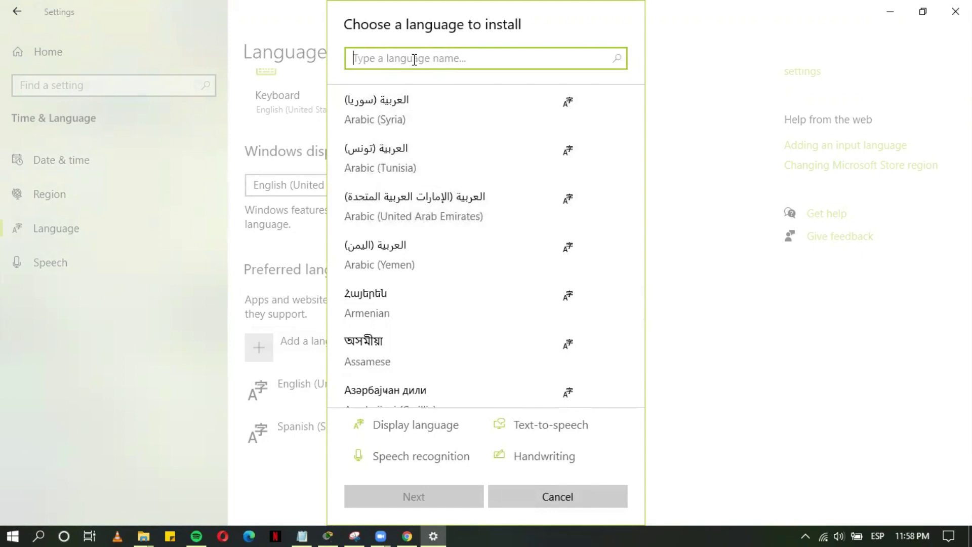
text(tig)
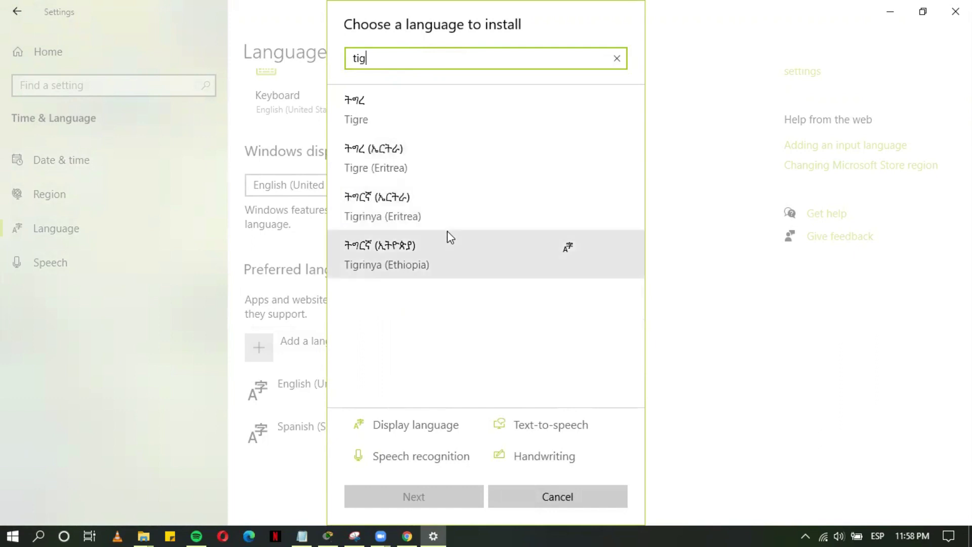
click(478, 254)
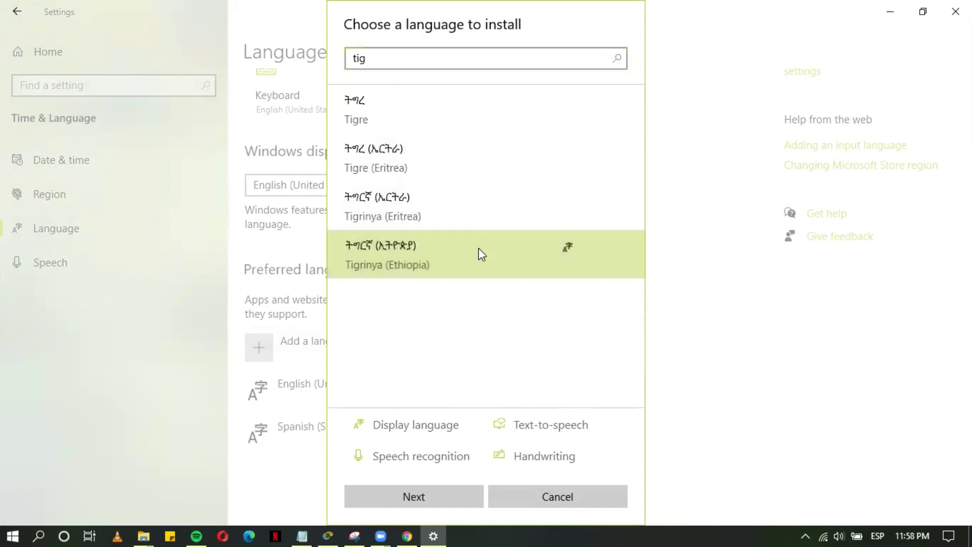
click(449, 496)
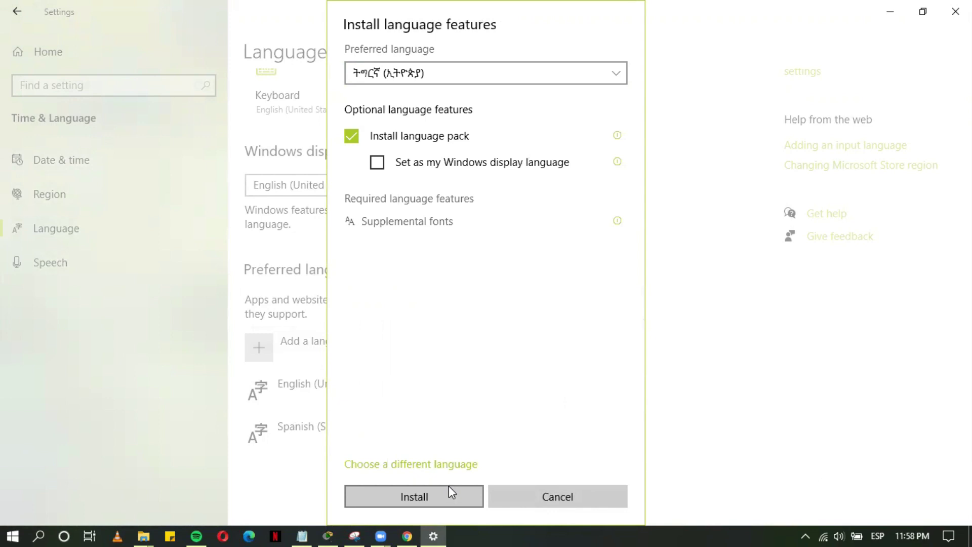
click(438, 494)
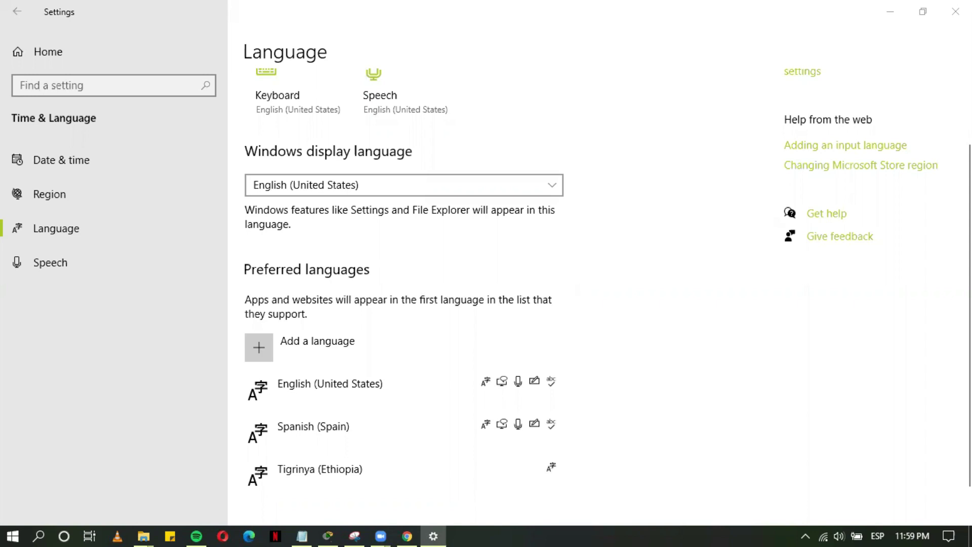
- Select Tigrinya (Ethiopia) among the preferred languages and switch the active keyboard input to the Tigrinya Input Method
scroll(588, 426, down, 1)
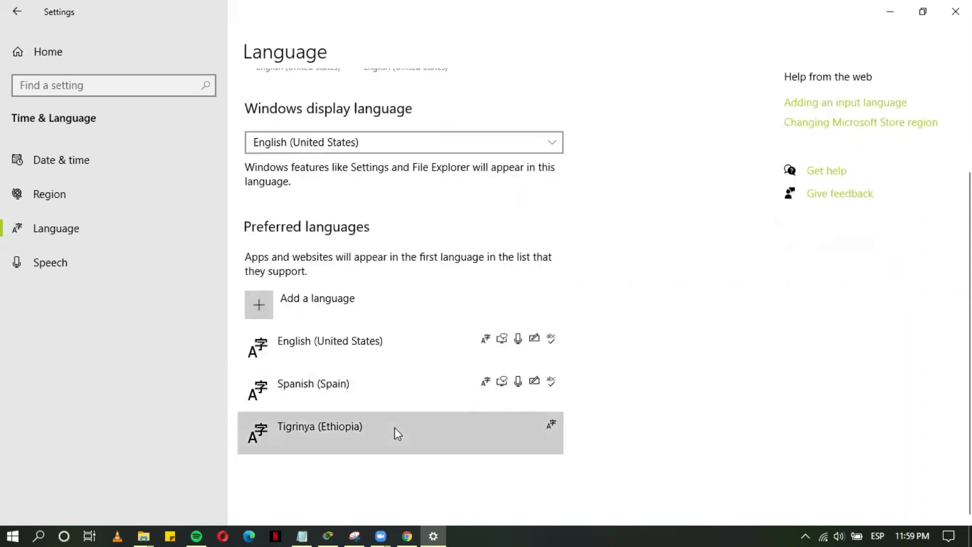
click(394, 432)
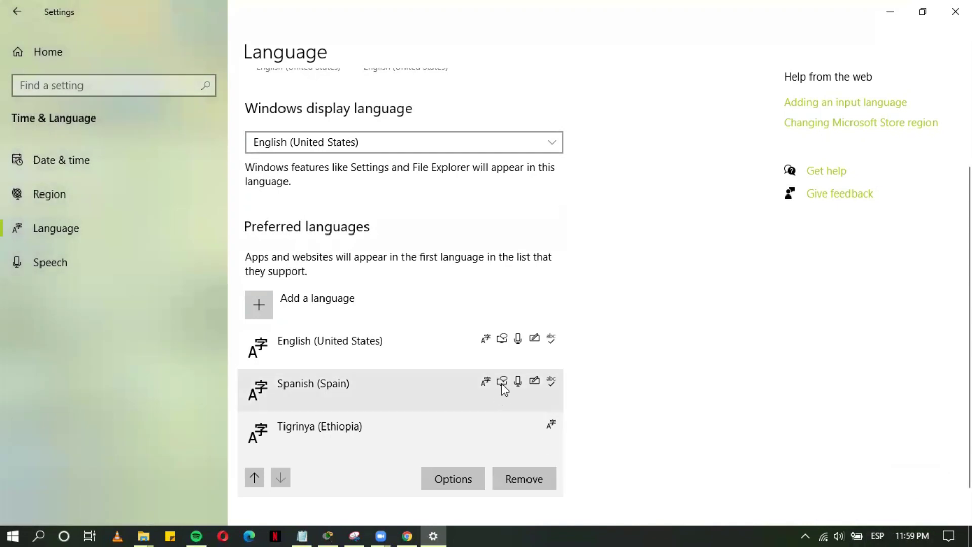
click(879, 524)
click(870, 384)
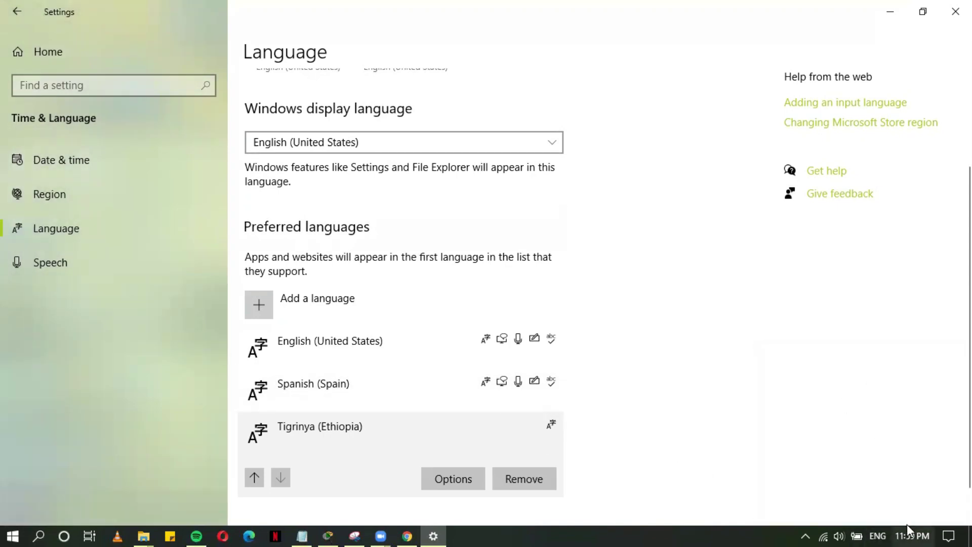
click(887, 524)
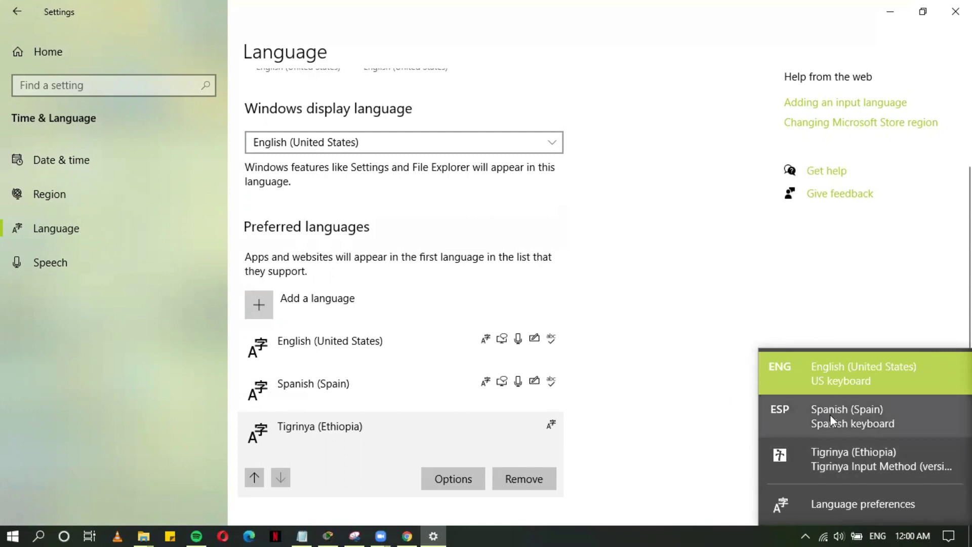
click(828, 460)
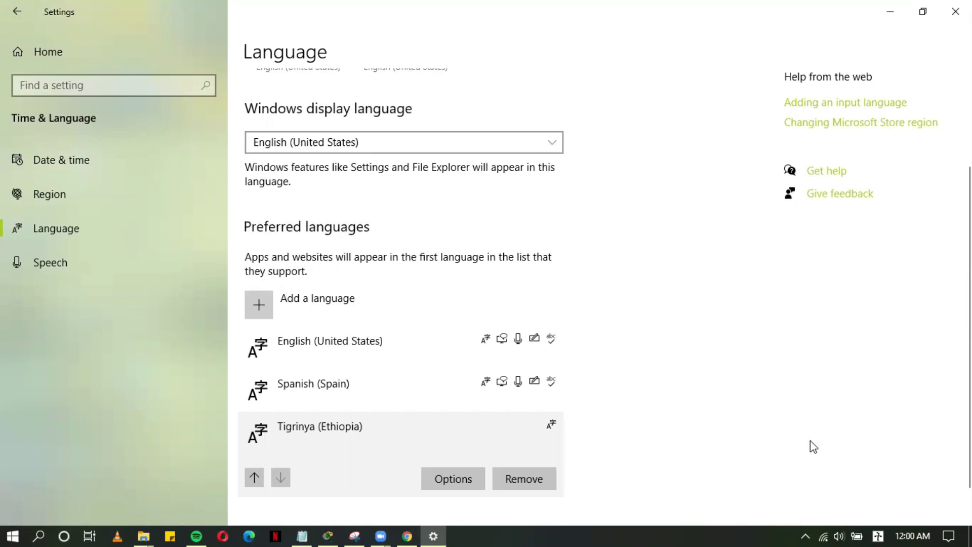
- Switch to the untitled Notepad document and replace its existing Tigrinya text with "ትግራይ"
click(890, 11)
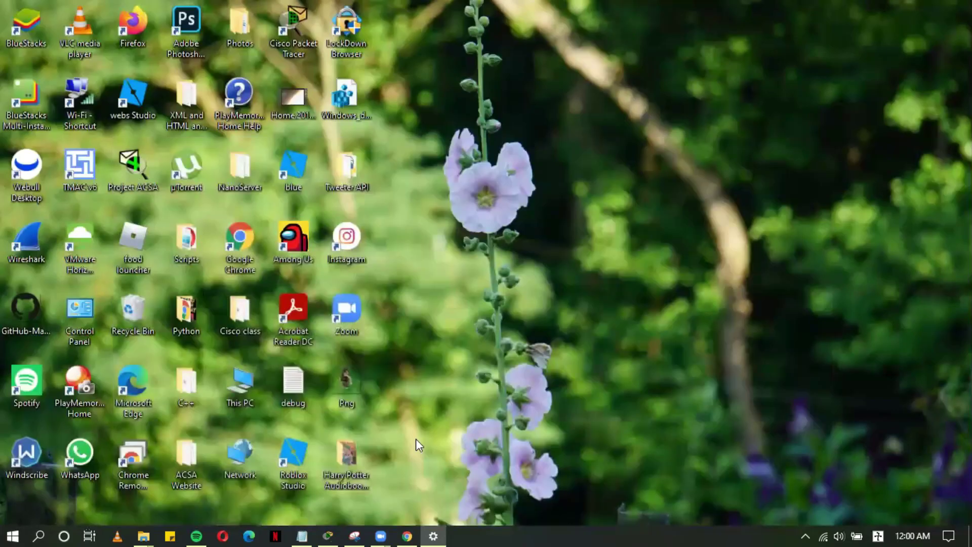
click(304, 531)
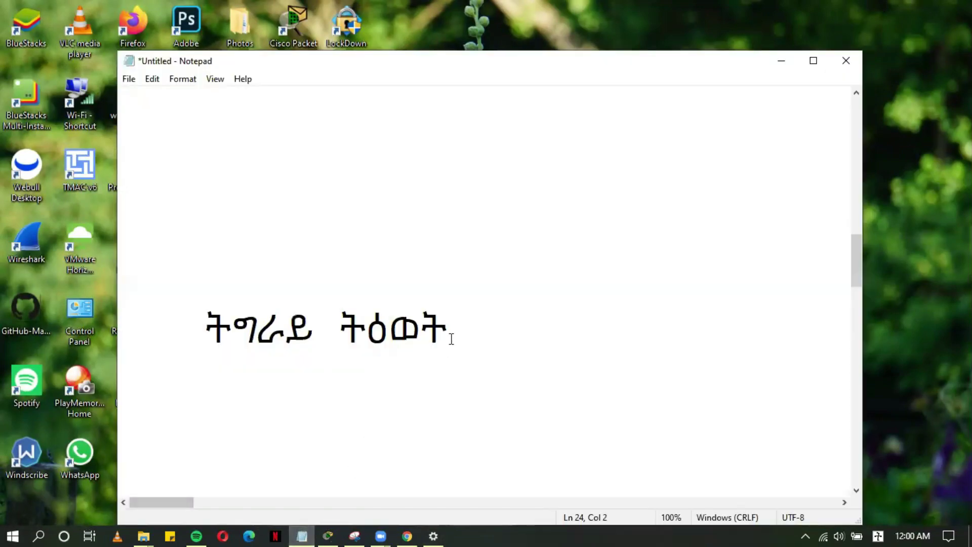
drag(449, 331, 211, 330)
key(Delete)
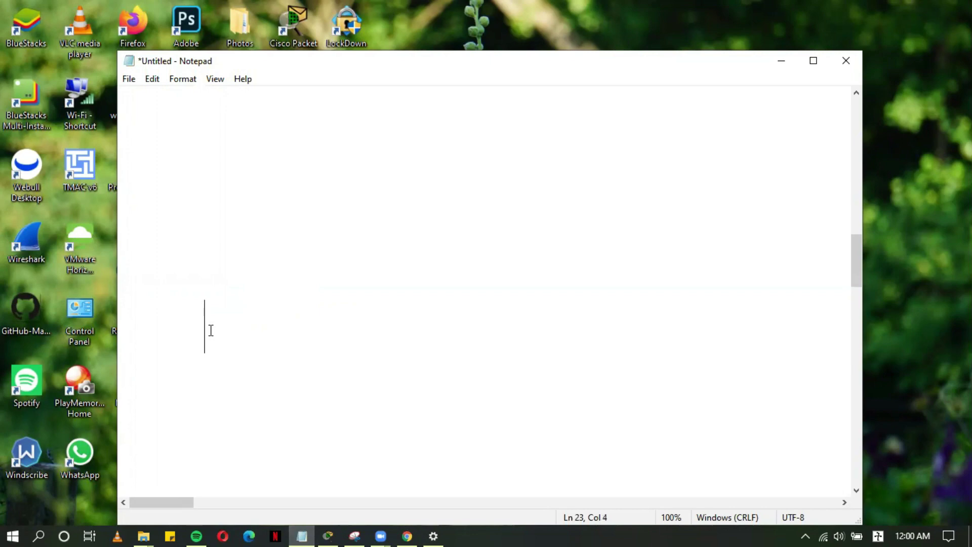
text(ትግራይ)
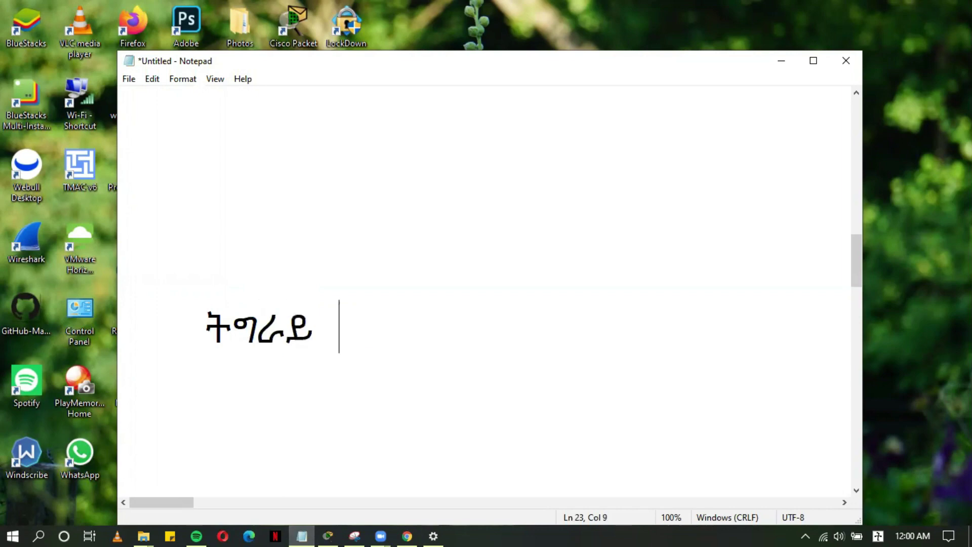
- Enter "ዓዎት ንሃፋሽ" on a new line below the first word using the Tigrinya keyboard
key(Return)
click(372, 350)
key(Return)
text(d)
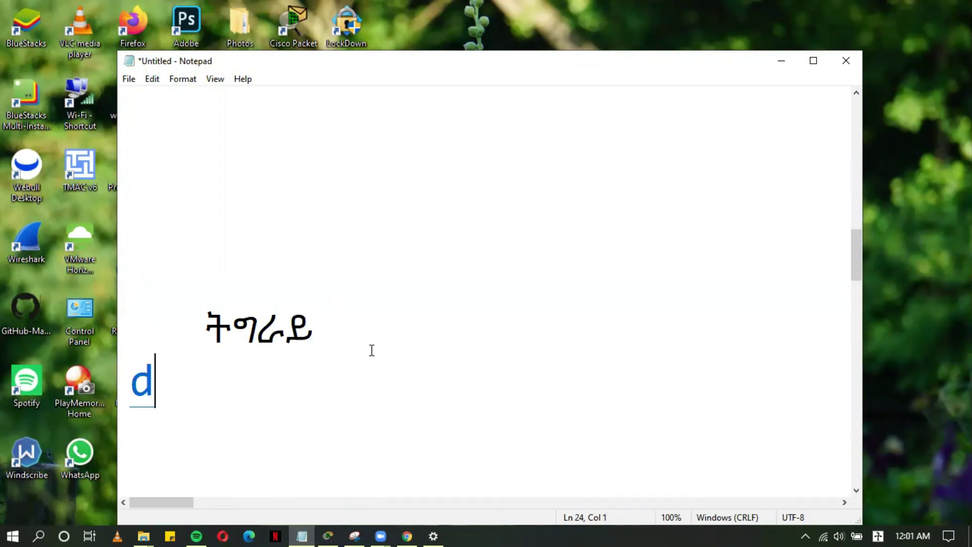
key(BackSpace)
text(a)
text(a)
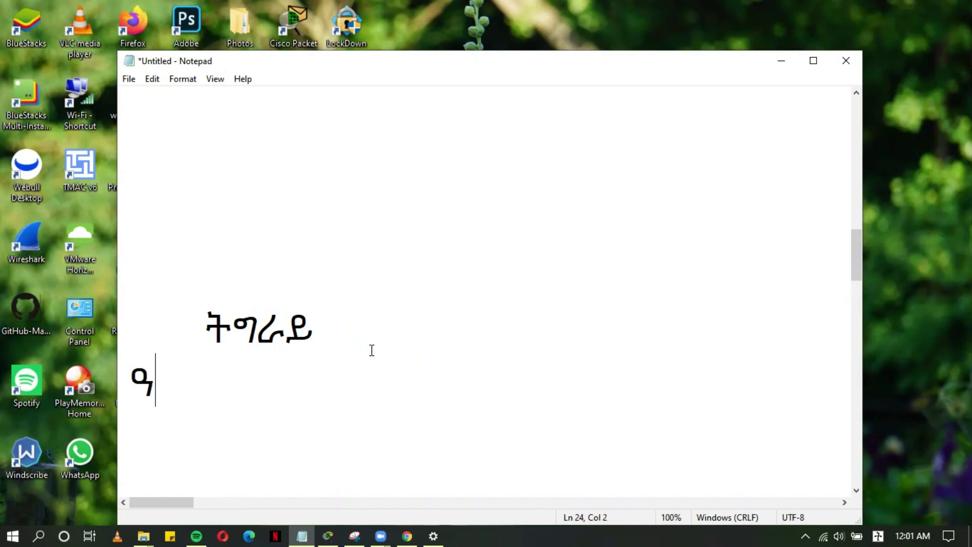
text(w)
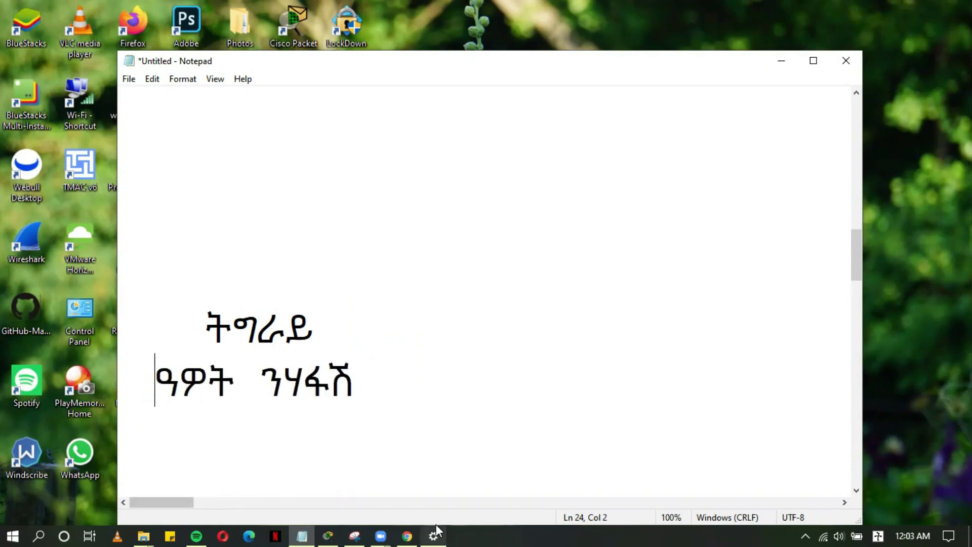
- Return to the Settings window and look through the available Windows display languages, keeping English (United States)
click(436, 526)
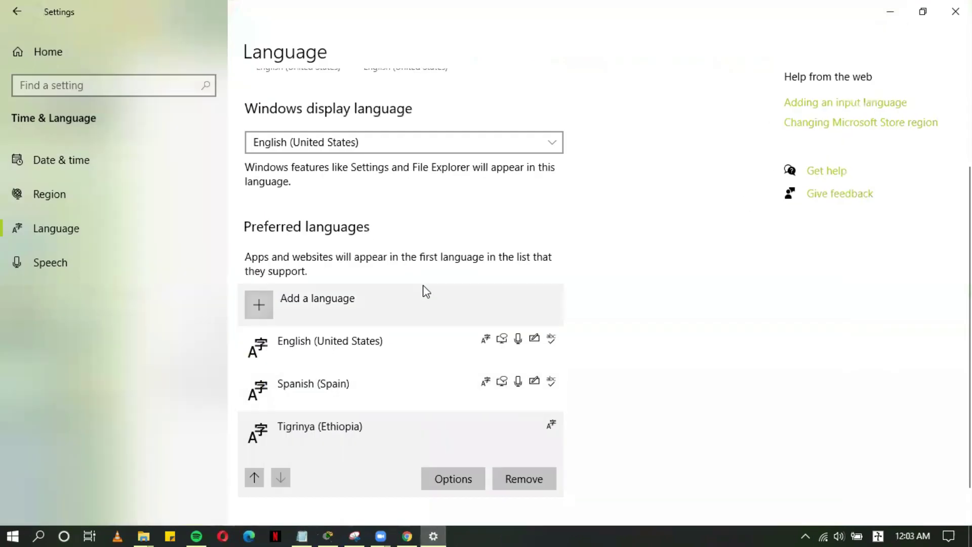
click(453, 144)
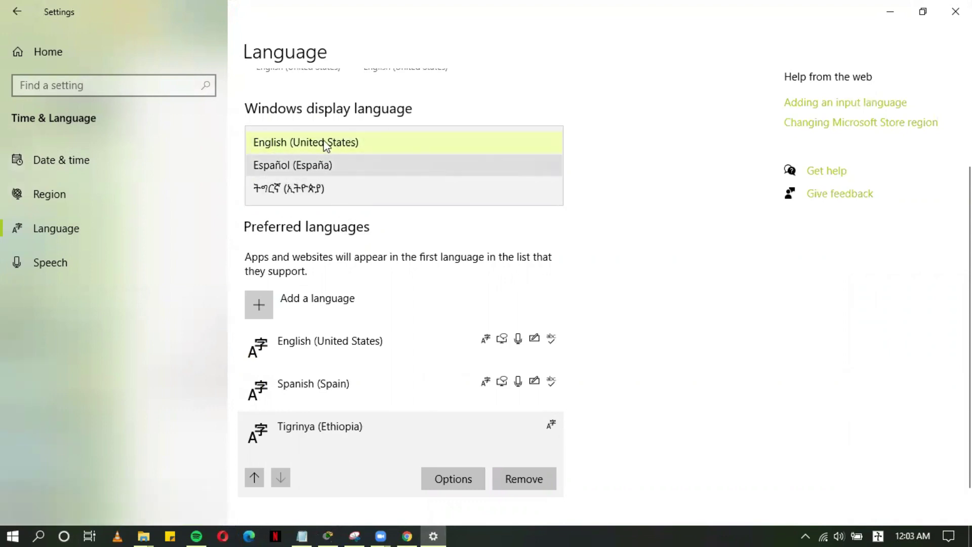
click(400, 142)
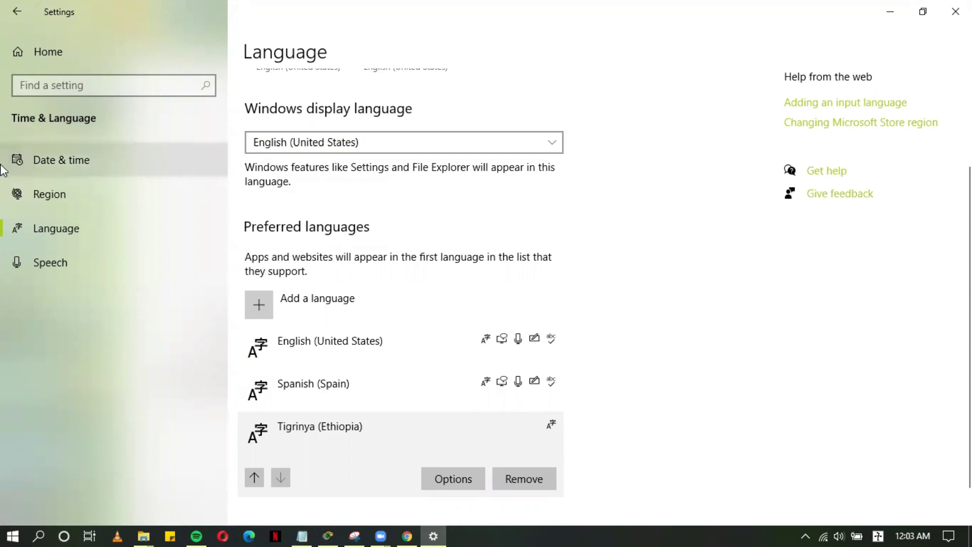
- Reopen the Language page from Settings home and set the Windows display language to ትግርኛ (ኢትዮጵያ), postponing the sign-out
click(40, 57)
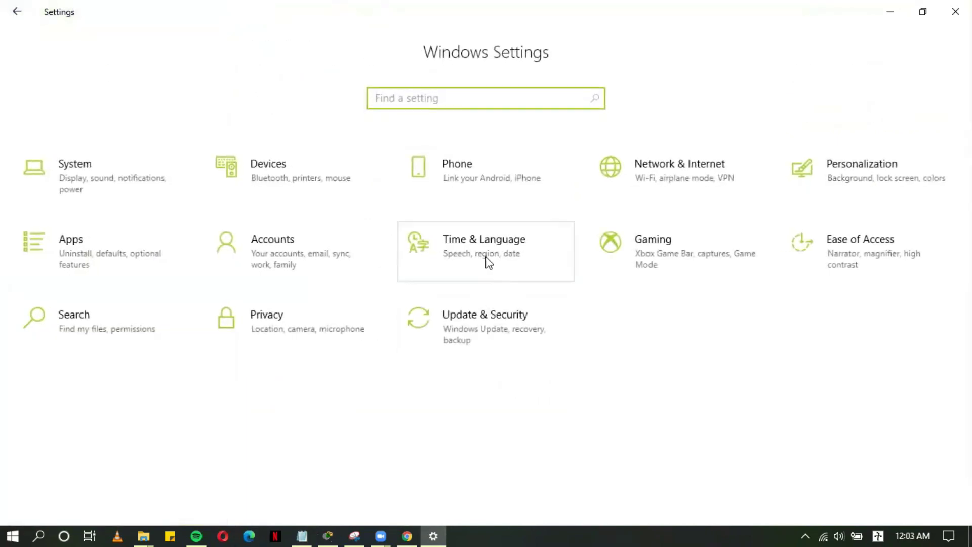
click(475, 242)
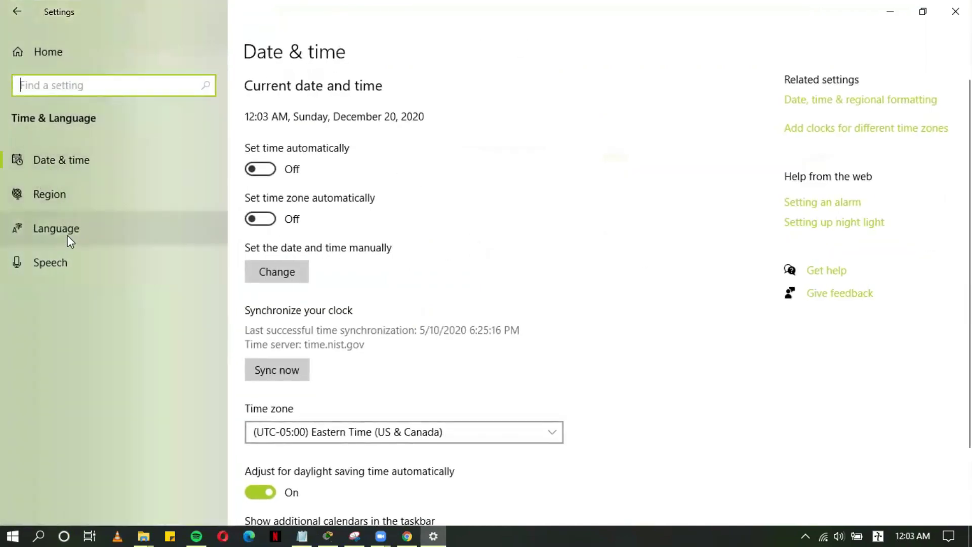
click(67, 233)
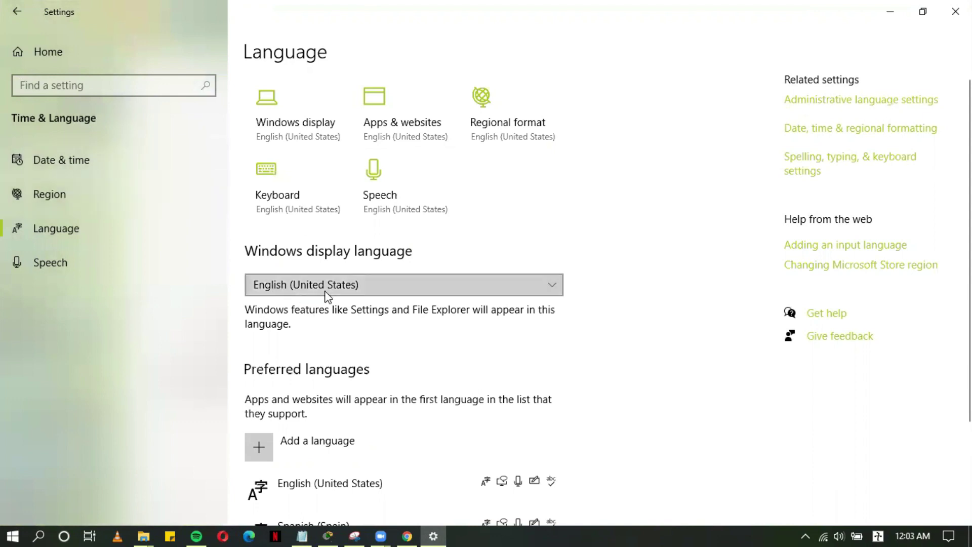
click(325, 295)
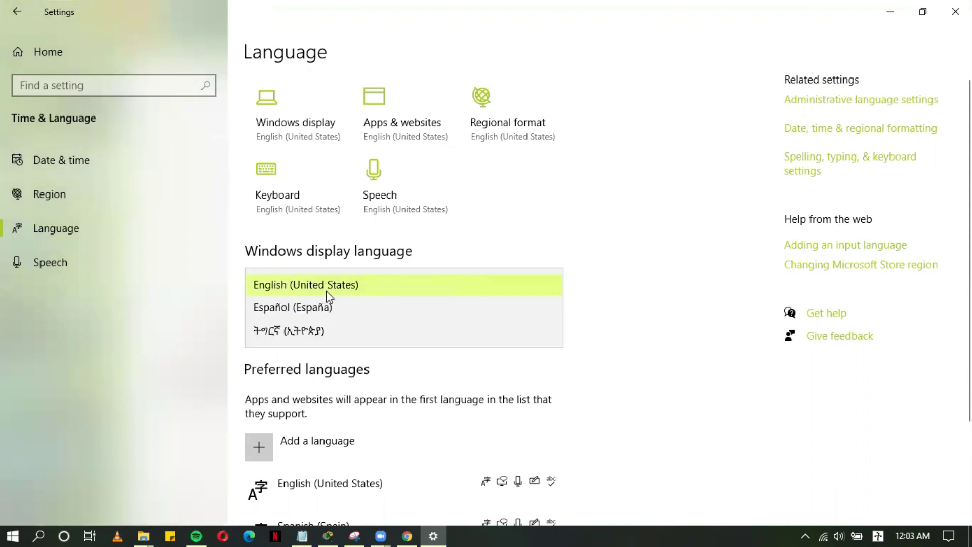
click(336, 327)
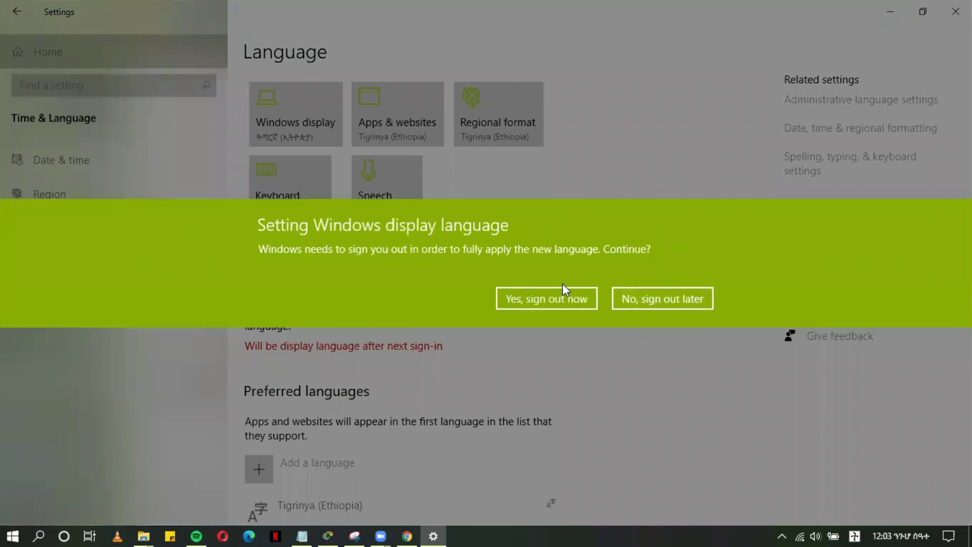
click(642, 294)
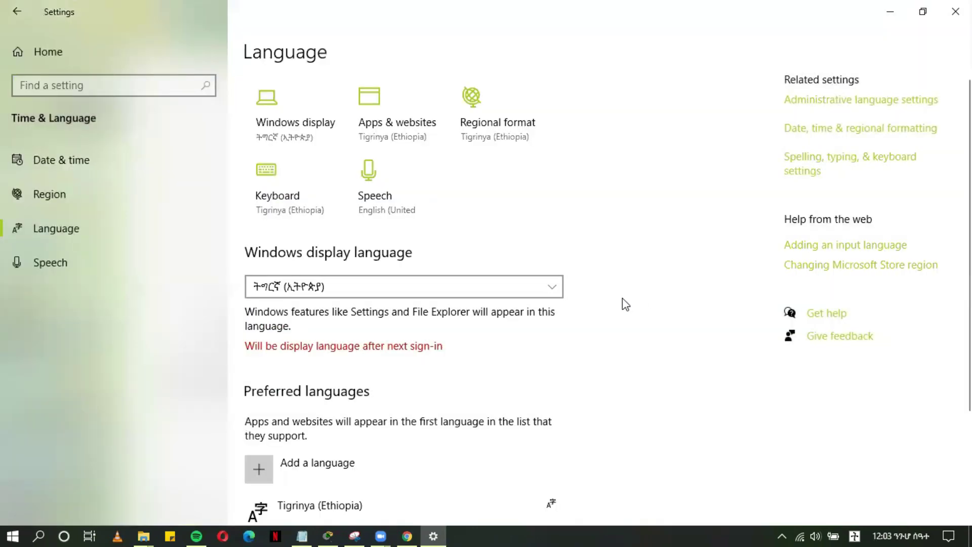
scroll(628, 303, down, 3)
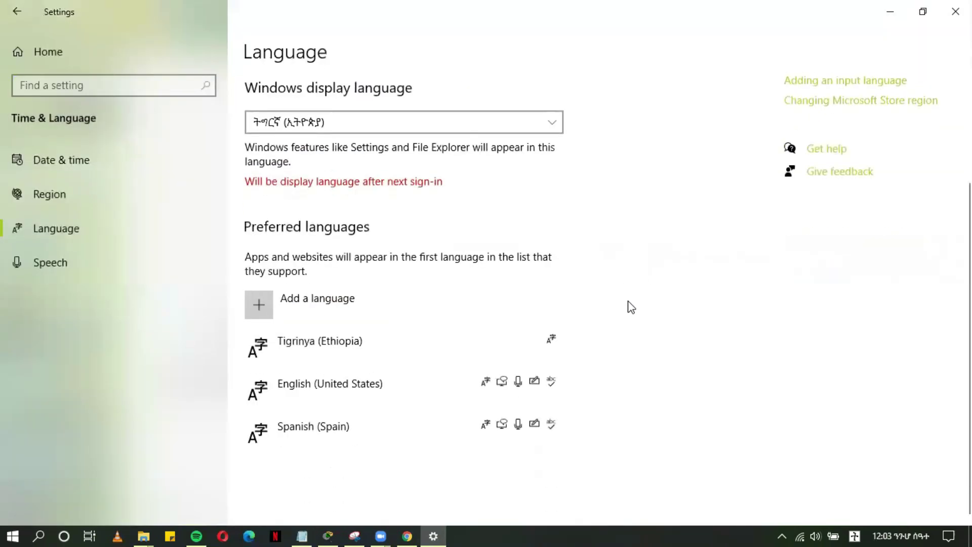
scroll(591, 204, up, 1)
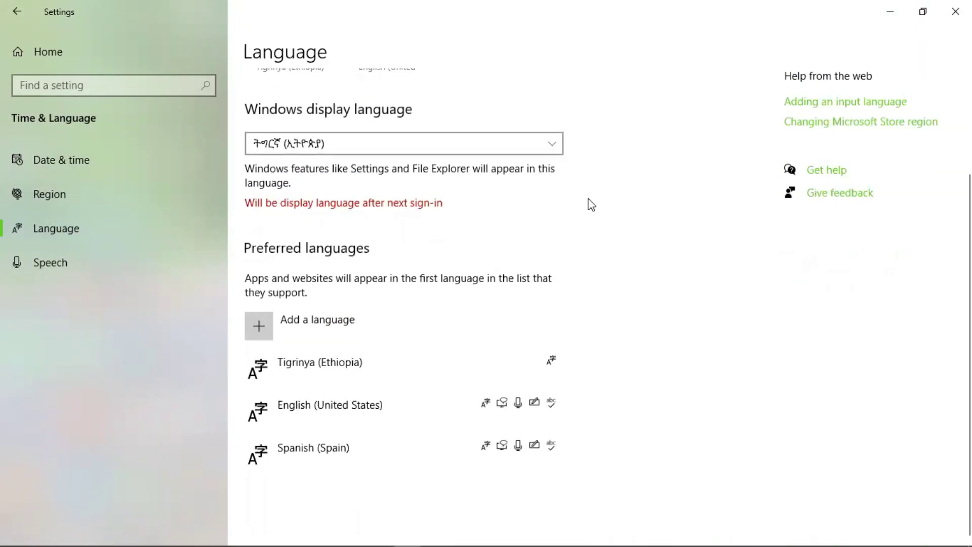